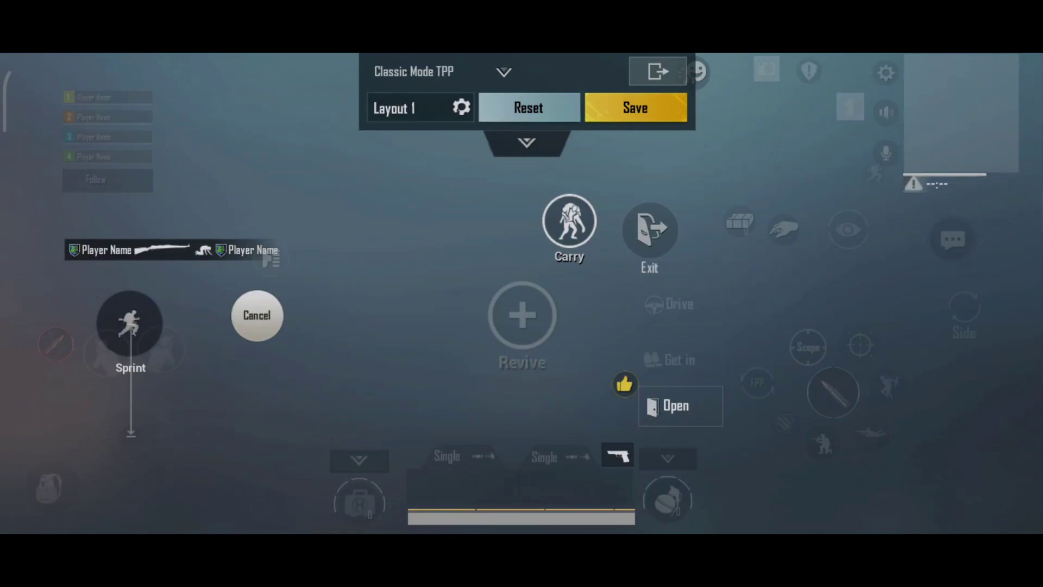
Review the 100% button size and transparency options for Layout 1.
left_click(527, 142)
Share Layout 1 from cloud layout management and confirm generating a new share code.
left_click(461, 108)
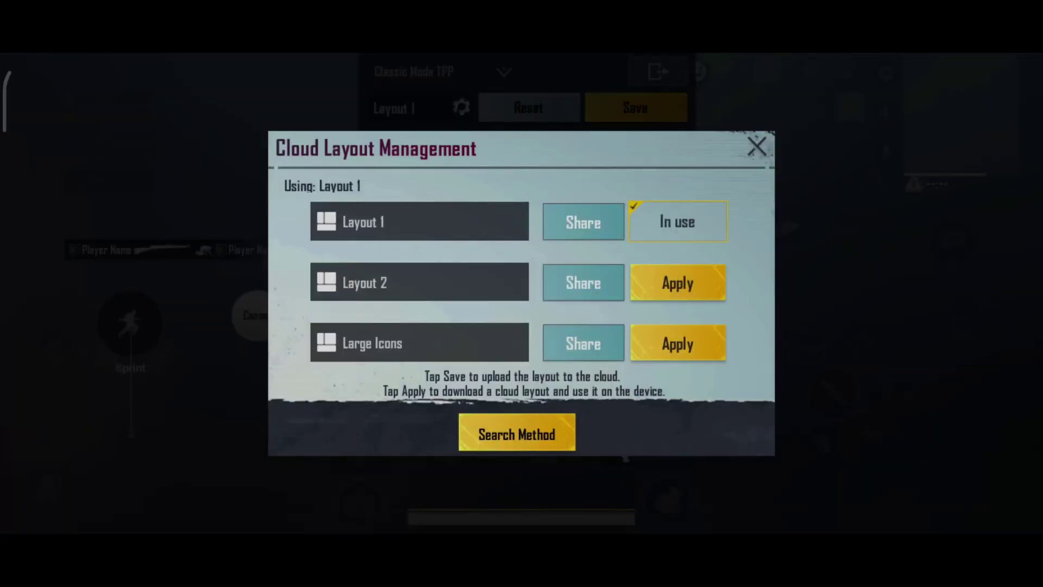
left_click(582, 221)
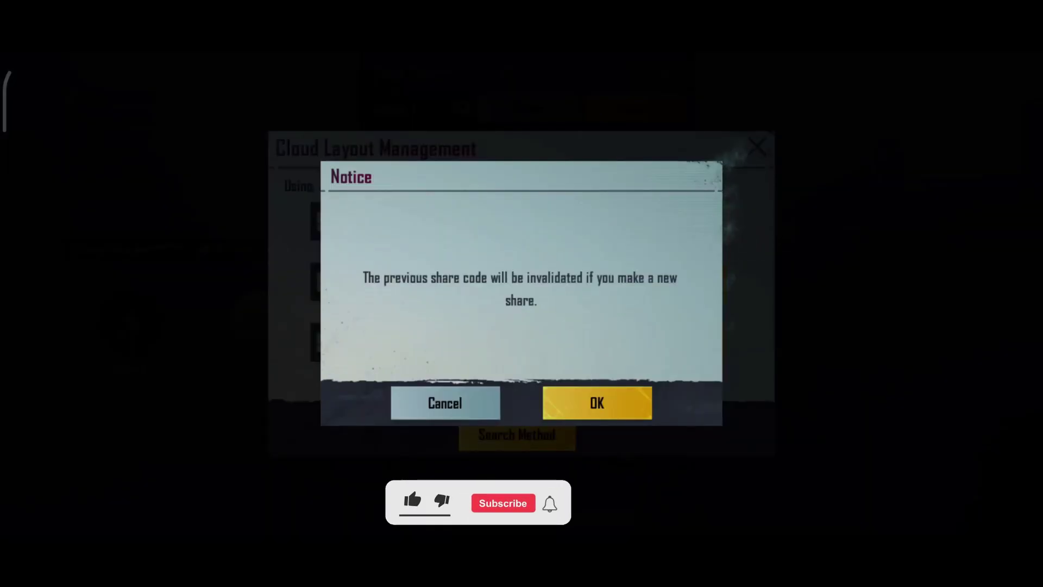
left_click(595, 400)
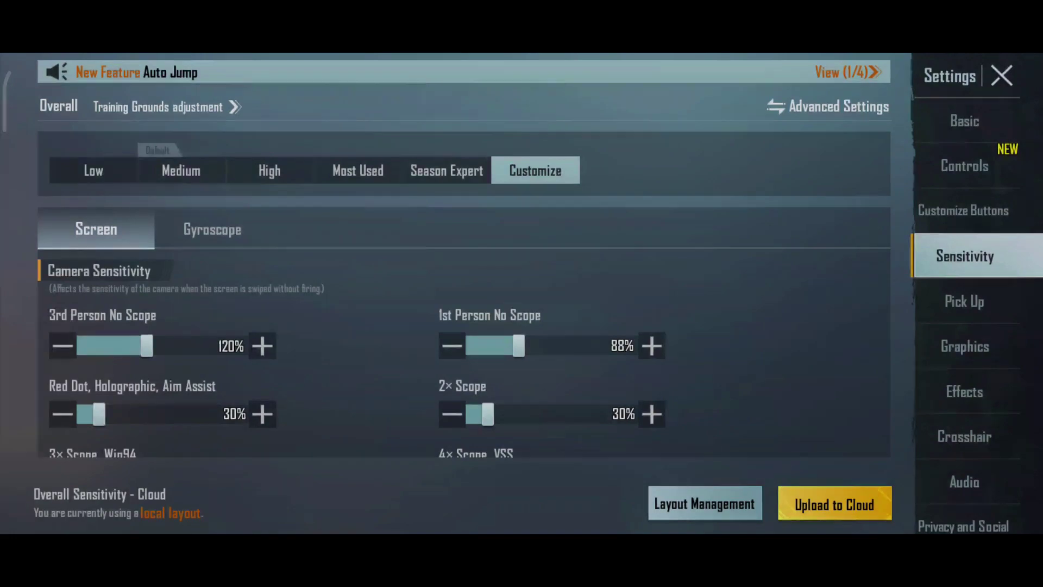
scroll(463, 294, "down", 3)
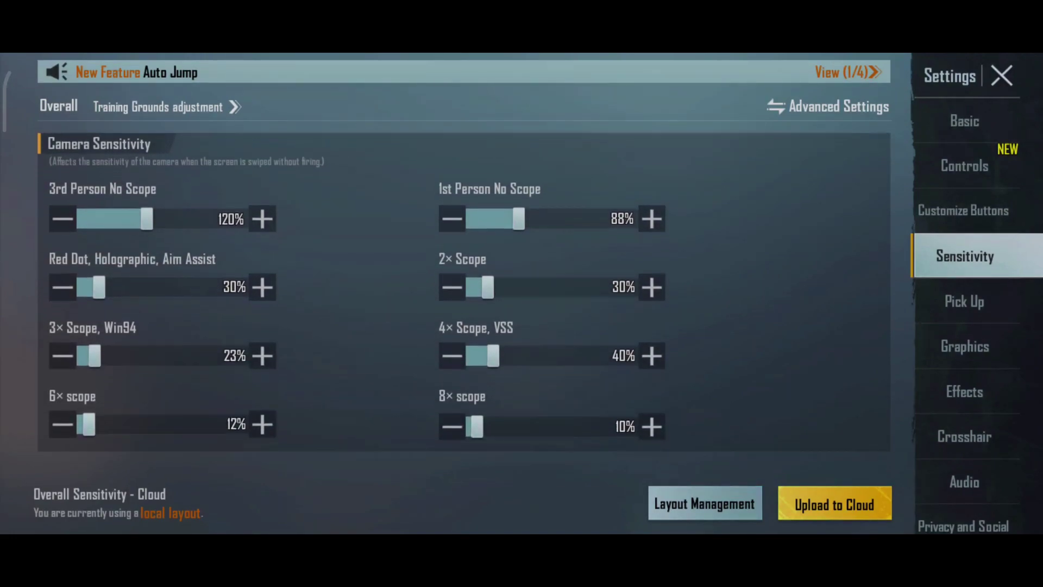
scroll(461, 294, "up", 1)
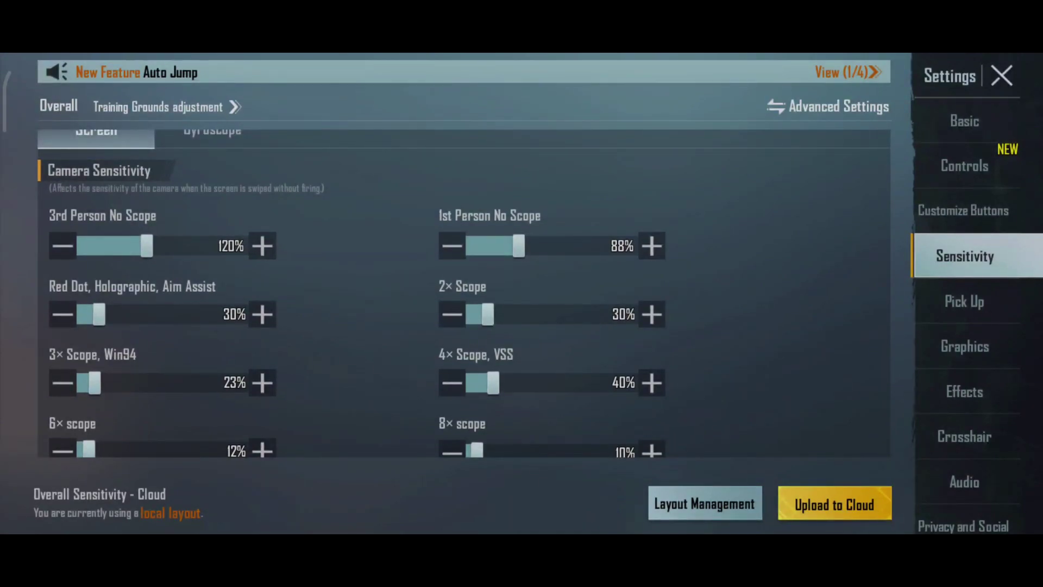
scroll(807, 394, "down", 8)
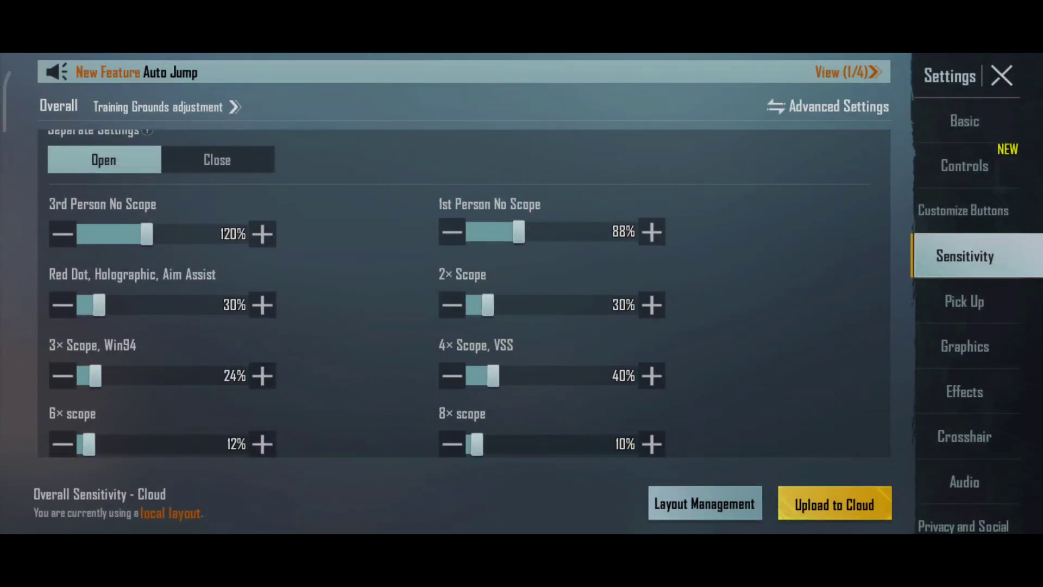
scroll(816, 382, "up", 10)
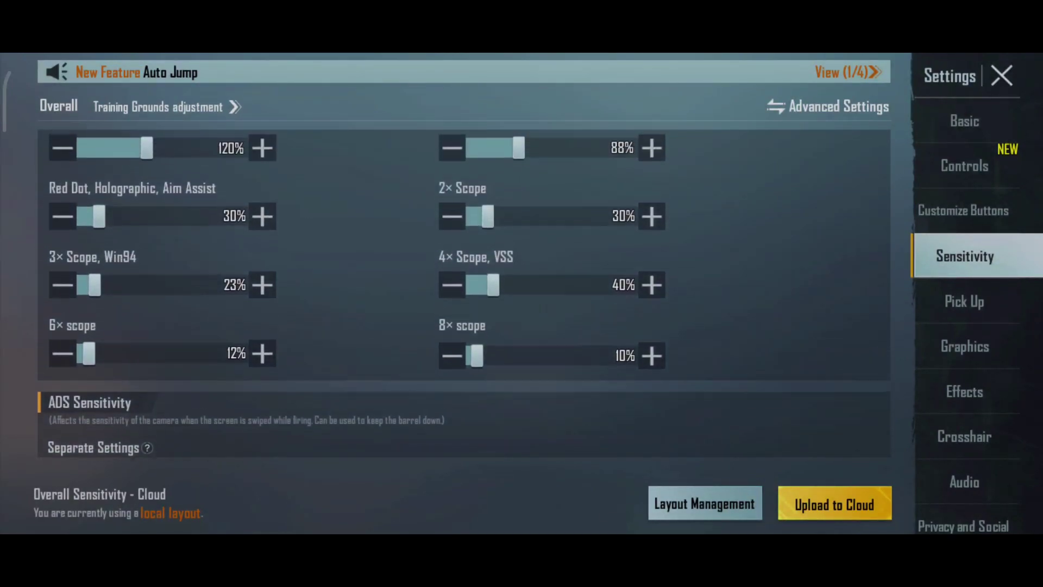
Switch from camera and ADS sensitivity to the gyroscope sensitivity settings.
left_click(212, 231)
scroll(808, 404, "down", 5)
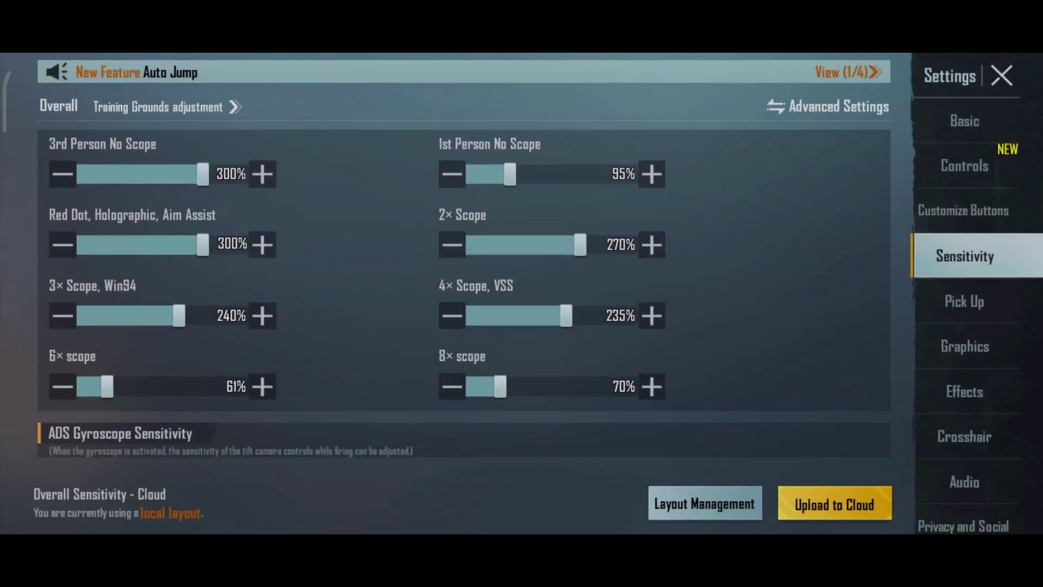
scroll(824, 321, "up", 2)
scroll(822, 393, "down", 5)
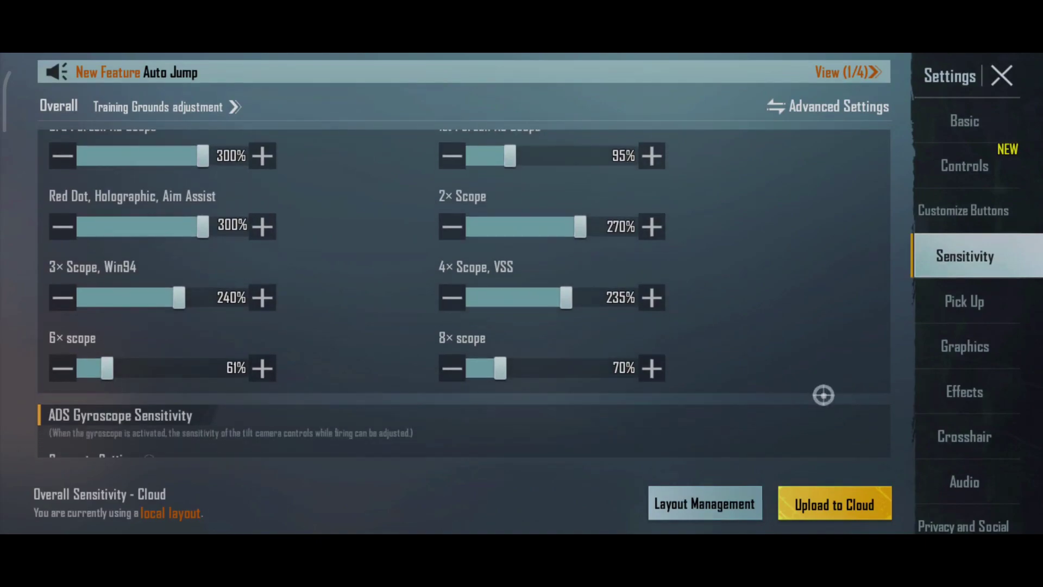
scroll(465, 294, "down", 2)
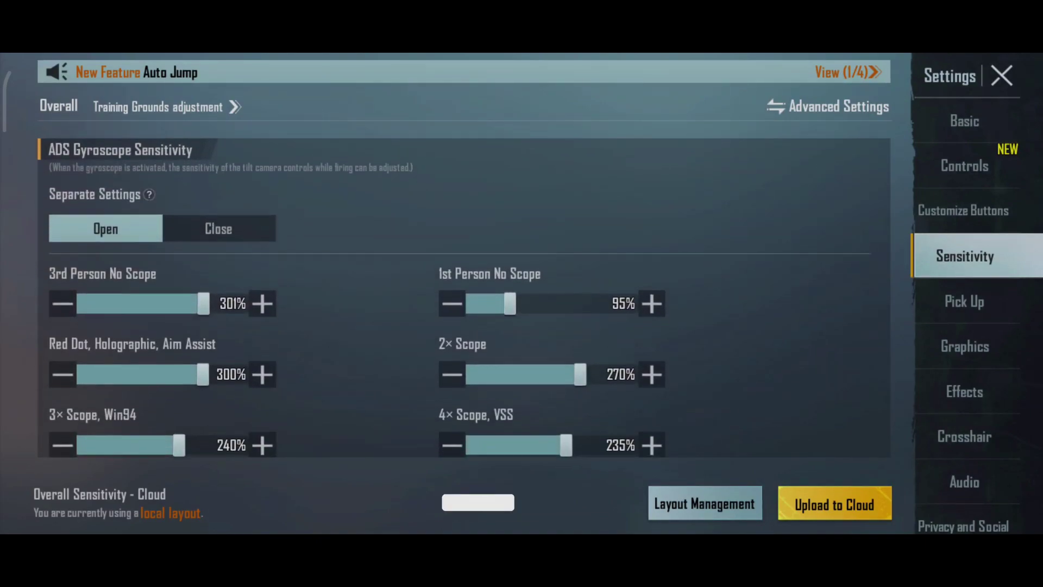